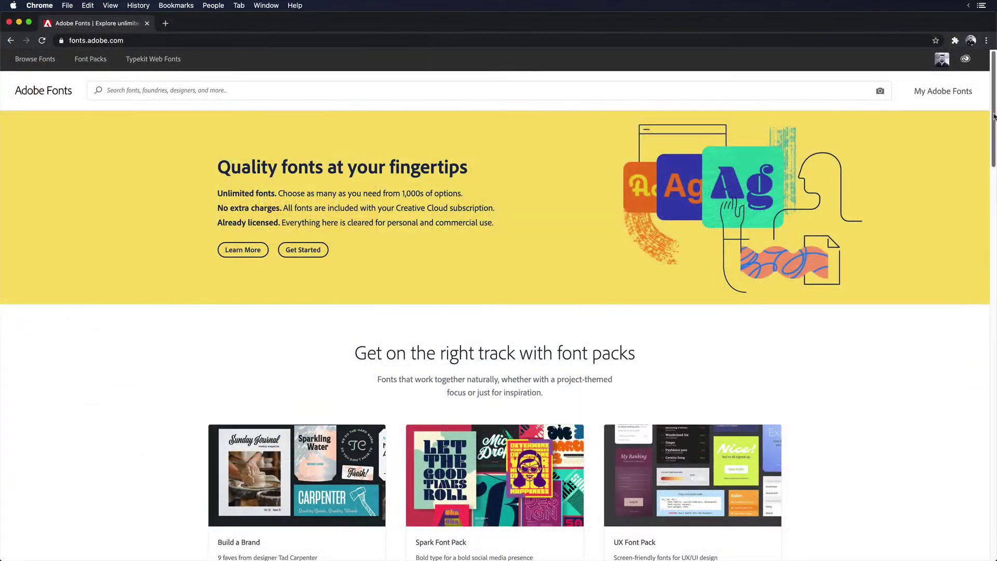
drag(994, 117, 990, 256)
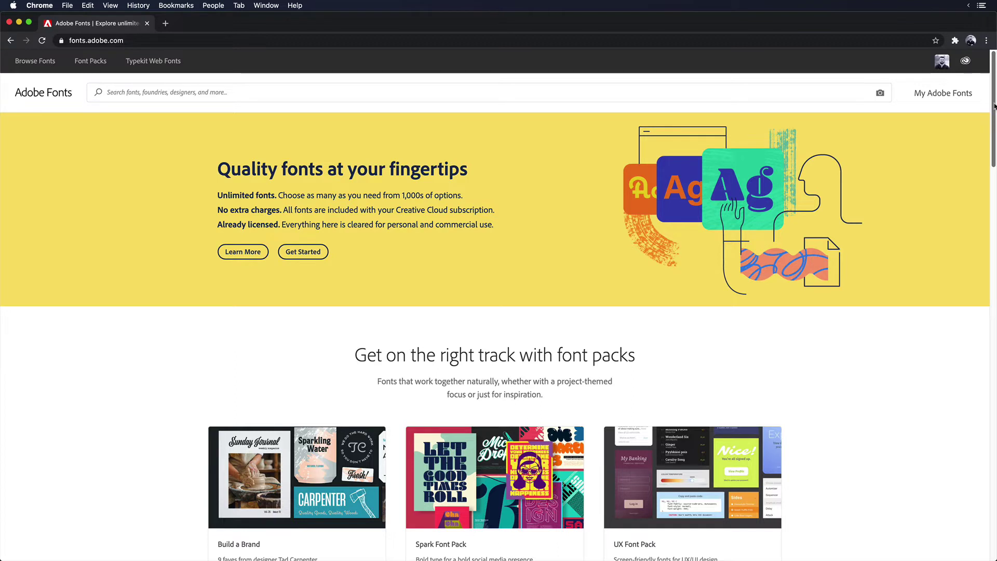
drag(994, 106, 994, 169)
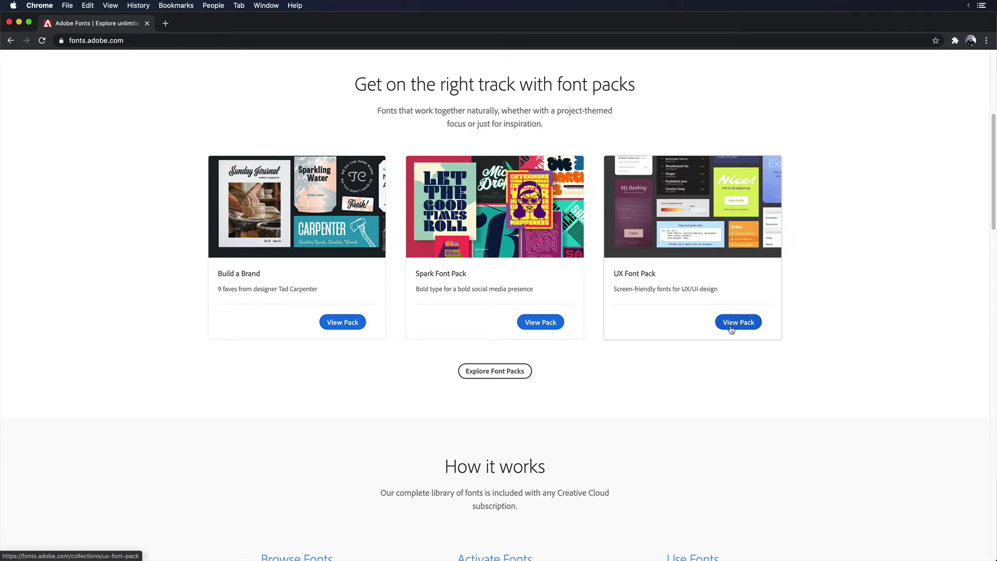
Step: Open the UX Font Pack page and scroll to its 16 listed fonts
click(730, 330)
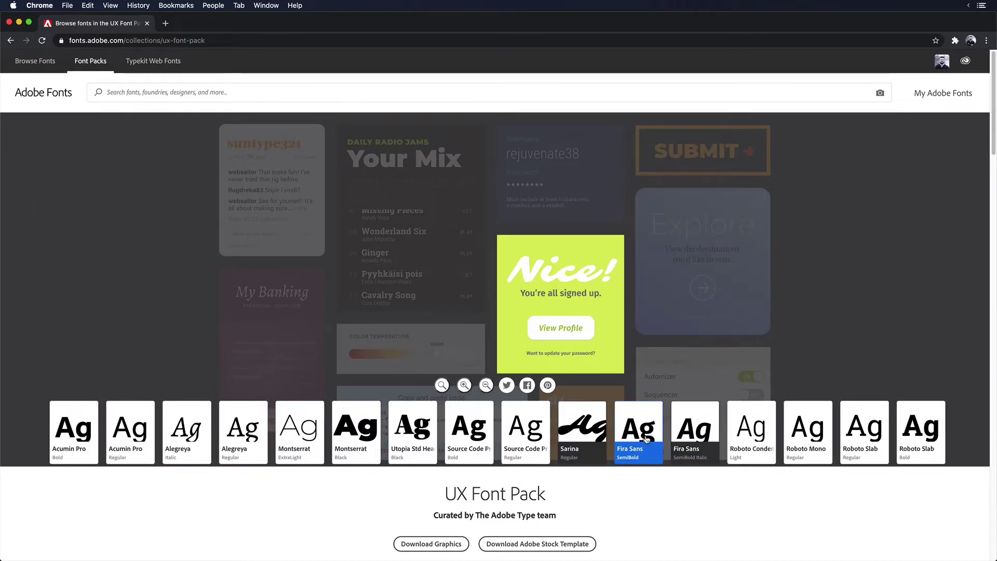
drag(991, 125, 994, 236)
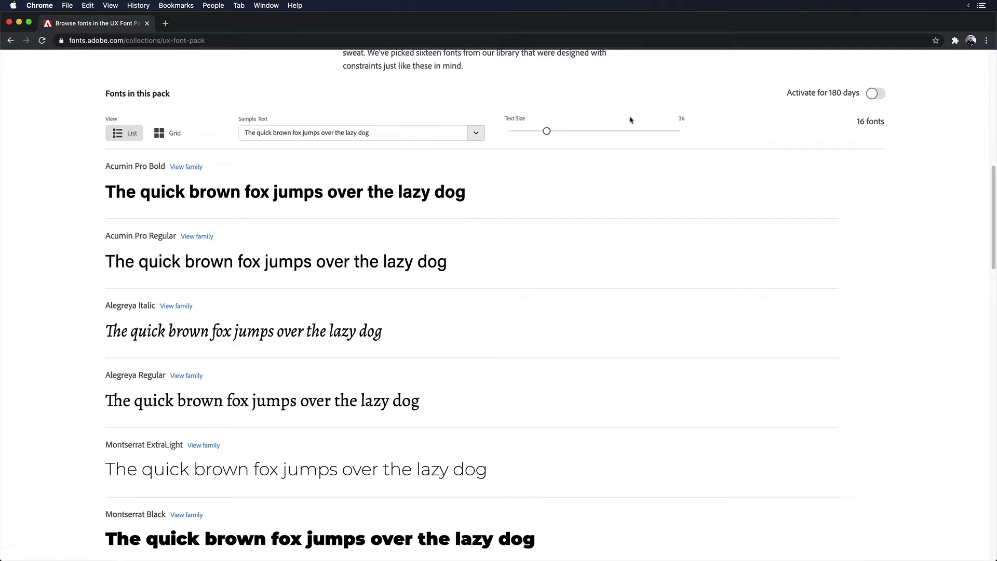
Step: Switch on 'Activate for 180 days' to activate all UX Font Pack fonts
click(873, 94)
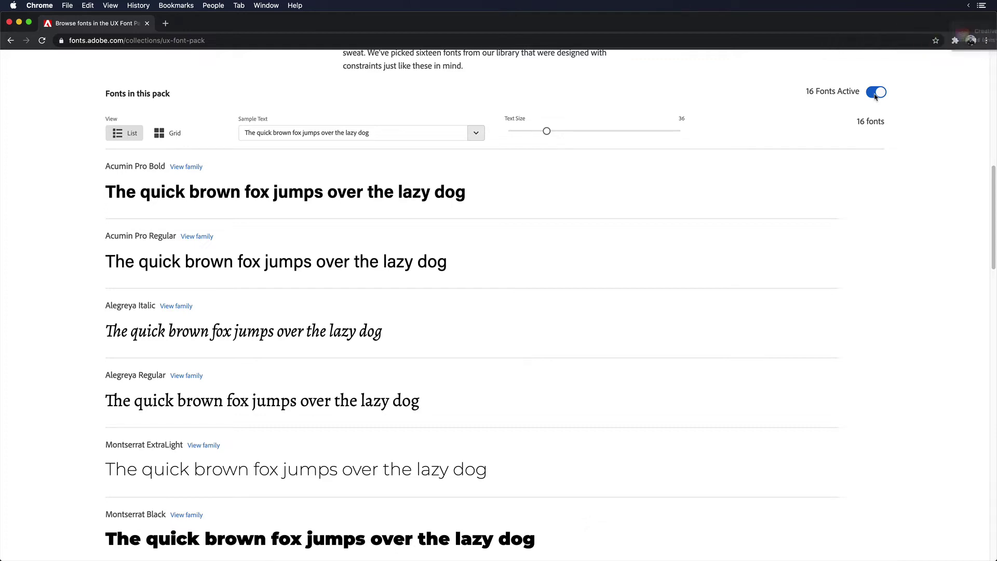
scroll(990, 166, up, 3)
drag(990, 166, 988, 65)
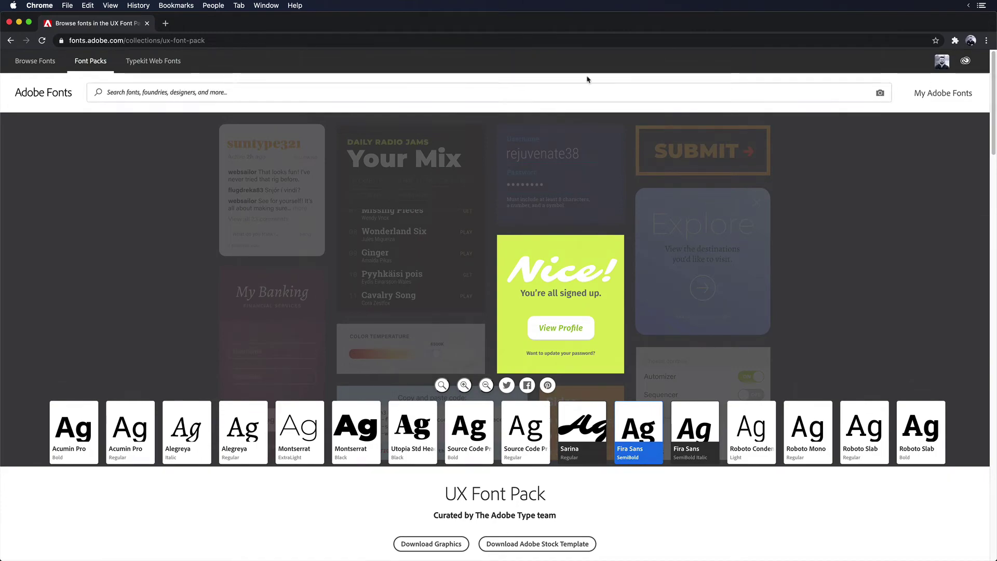
Step: Go from Font Packs to the home page, then browse all 1,913 font families
click(100, 62)
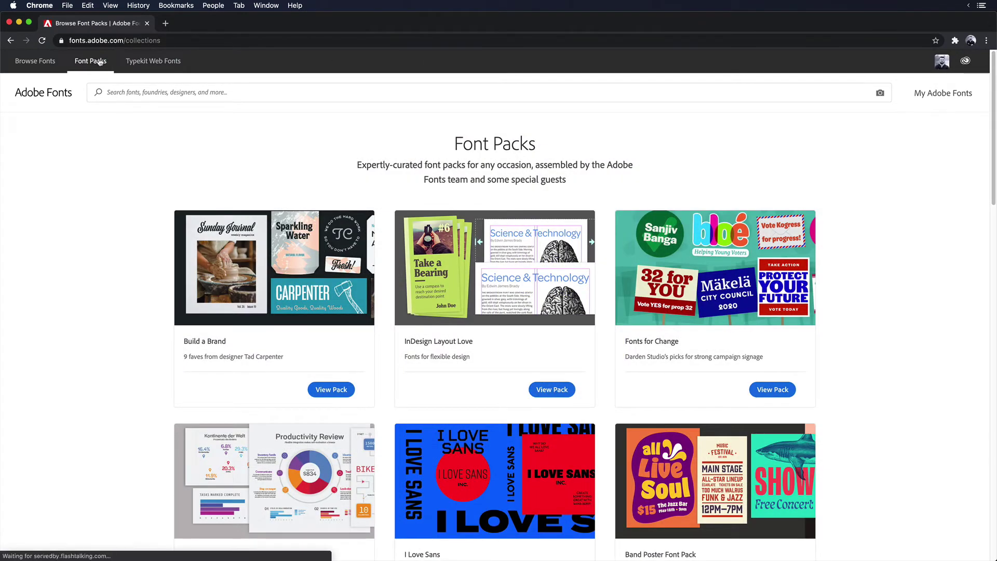
click(43, 92)
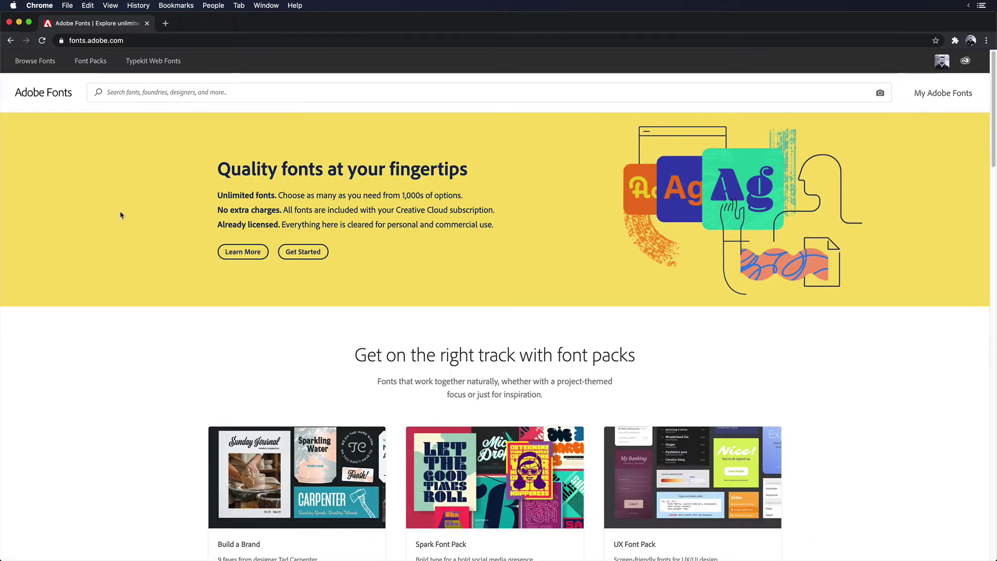
click(34, 63)
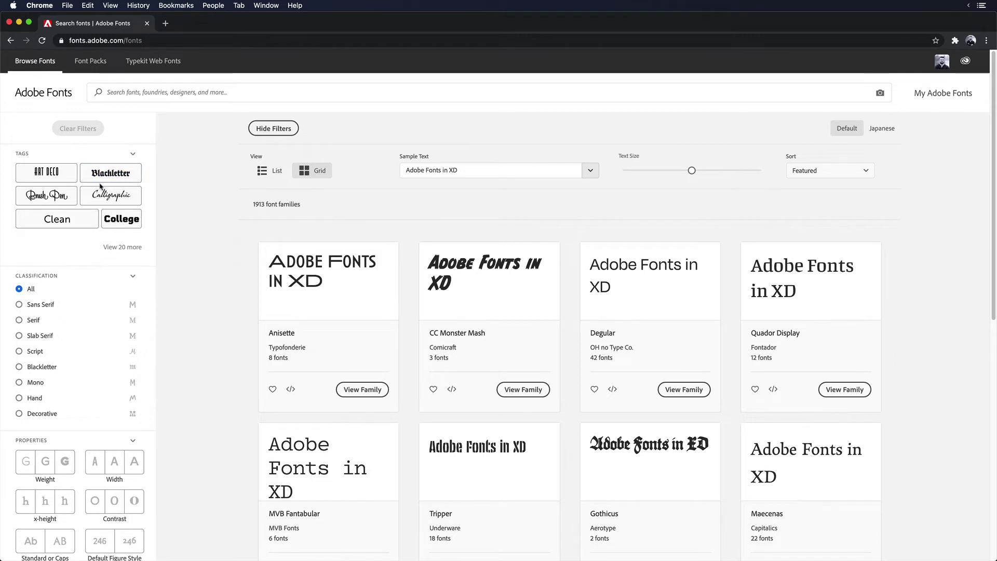
Step: Filter to Clean sans serif fonts and replace the sample text with 'Welcome to my App'
click(60, 178)
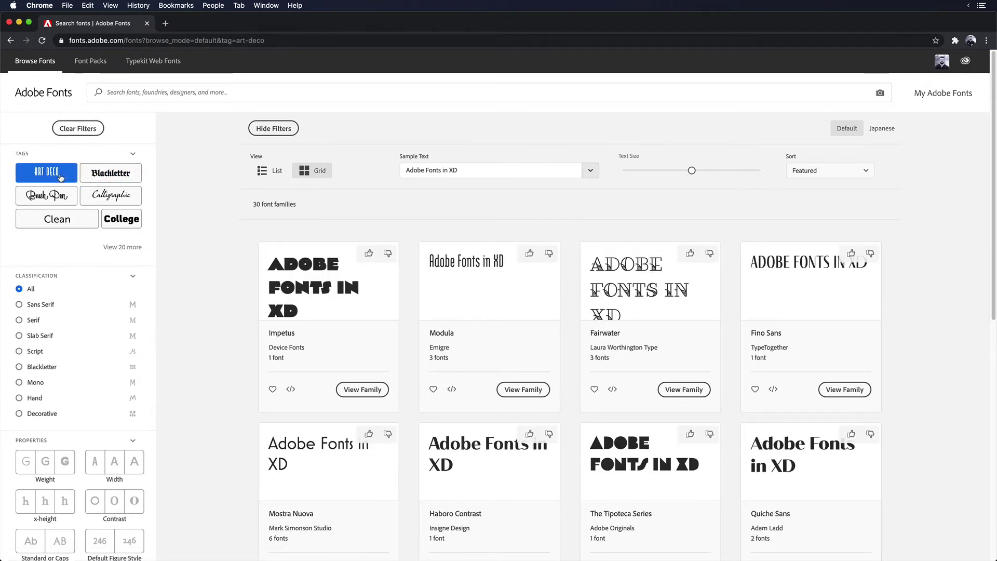
click(33, 320)
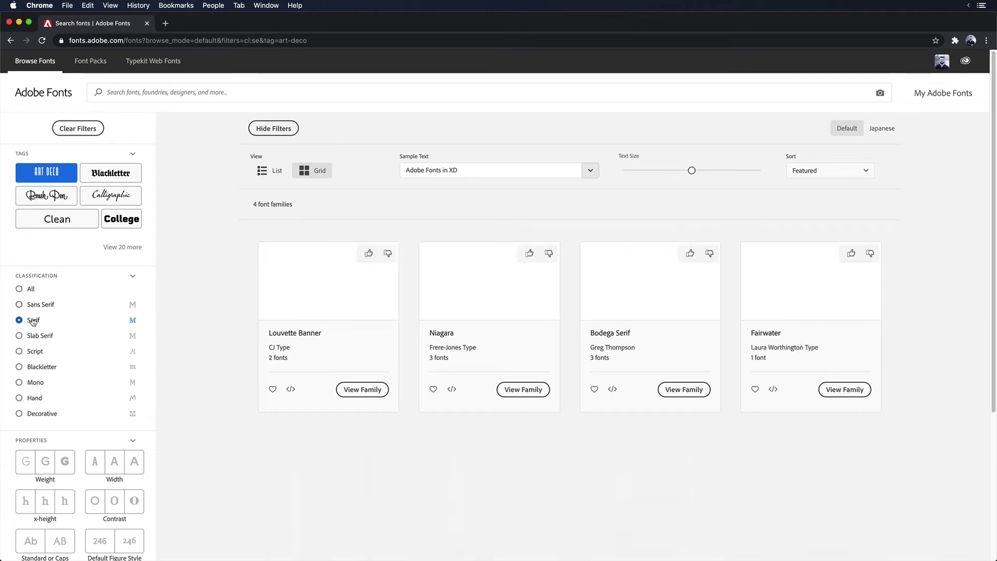
click(36, 305)
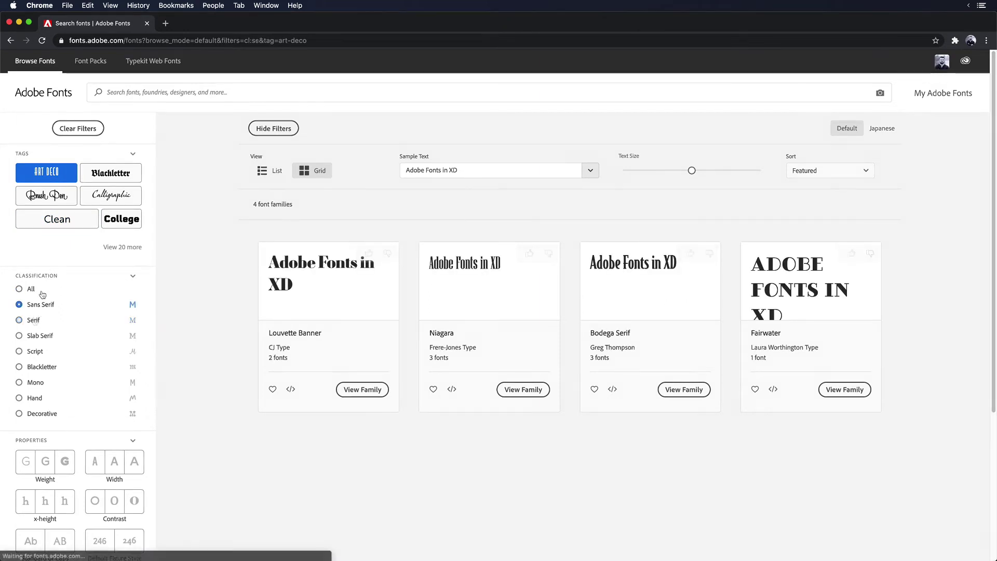
click(45, 222)
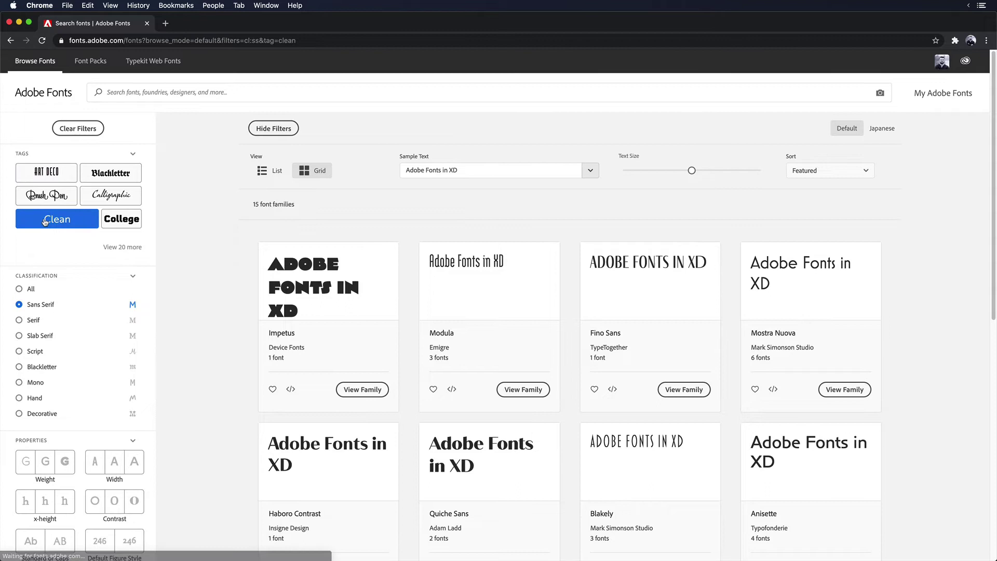
triple_click(465, 169)
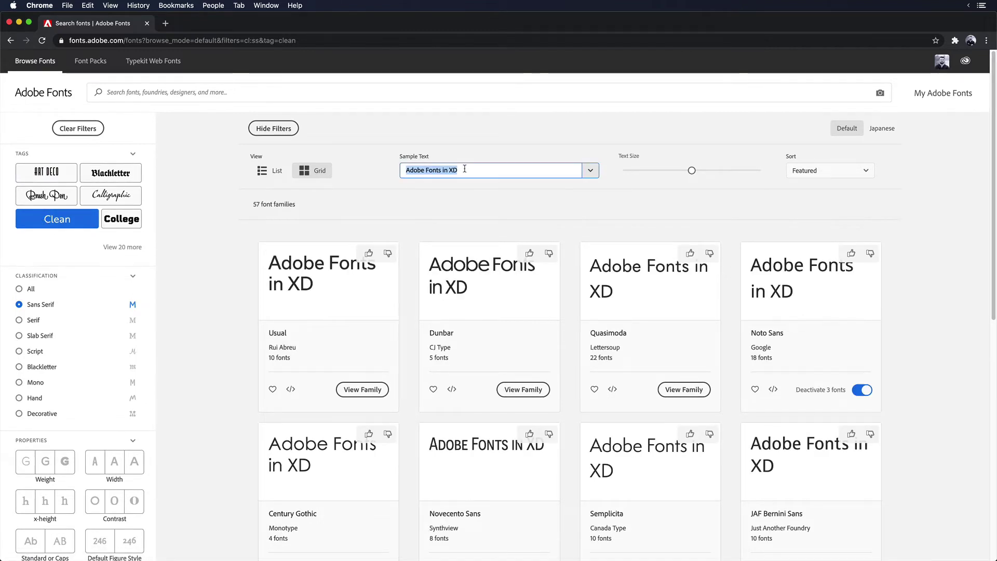
text(Welcome to my Ap)
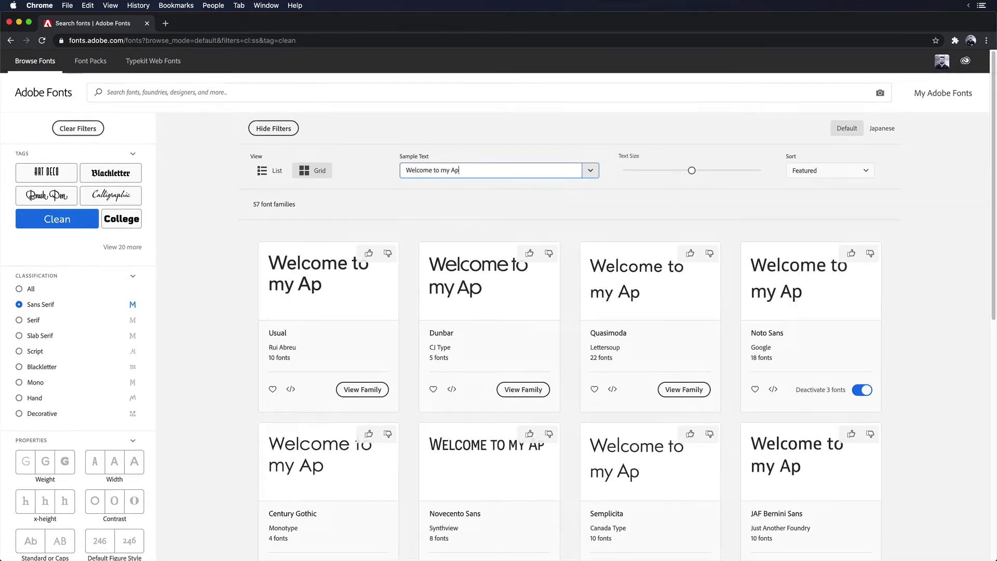
text(p)
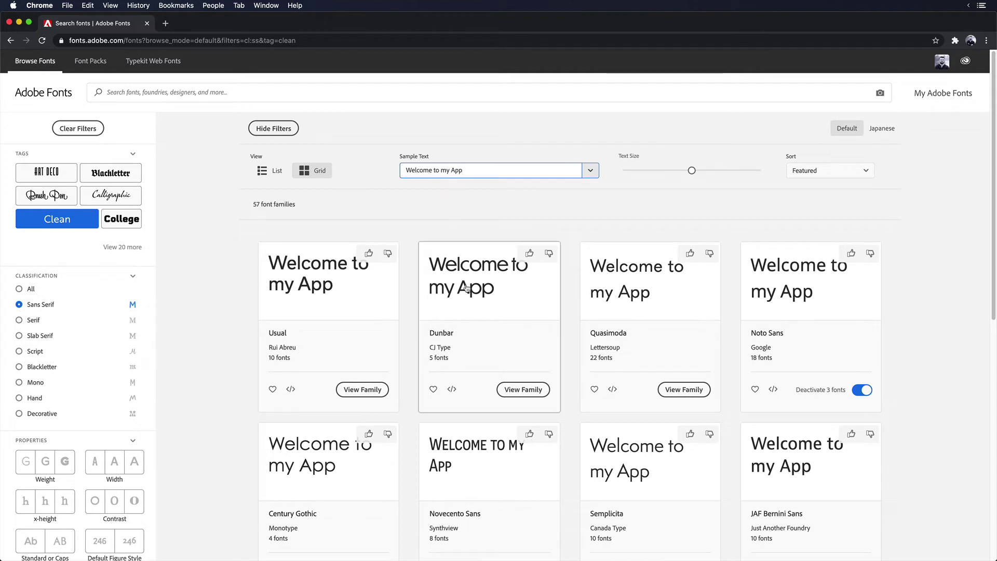
Step: Activate Dunbar Low Hairline and the Dunbar Low and Text families, then reactivate Chantal
click(500, 346)
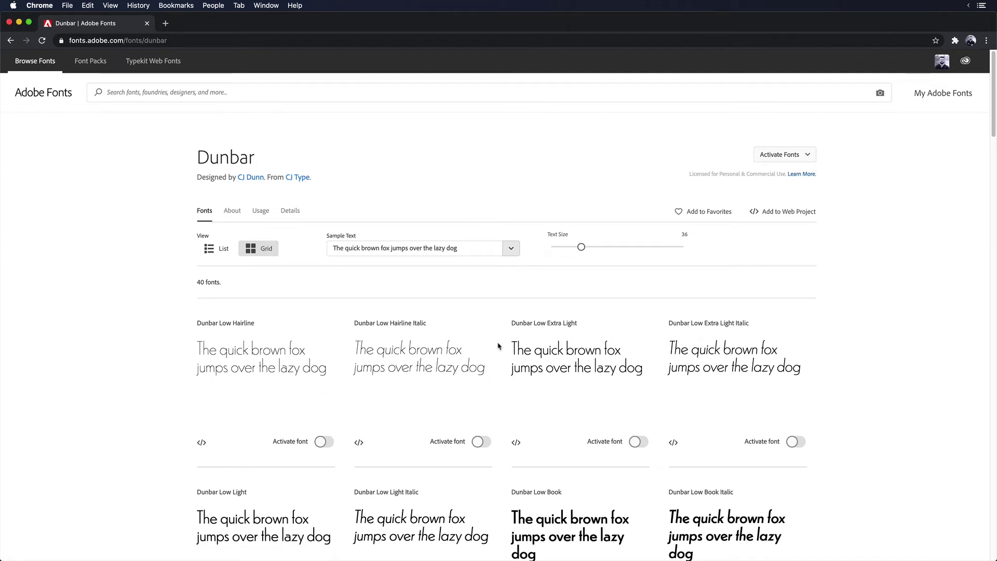
click(323, 443)
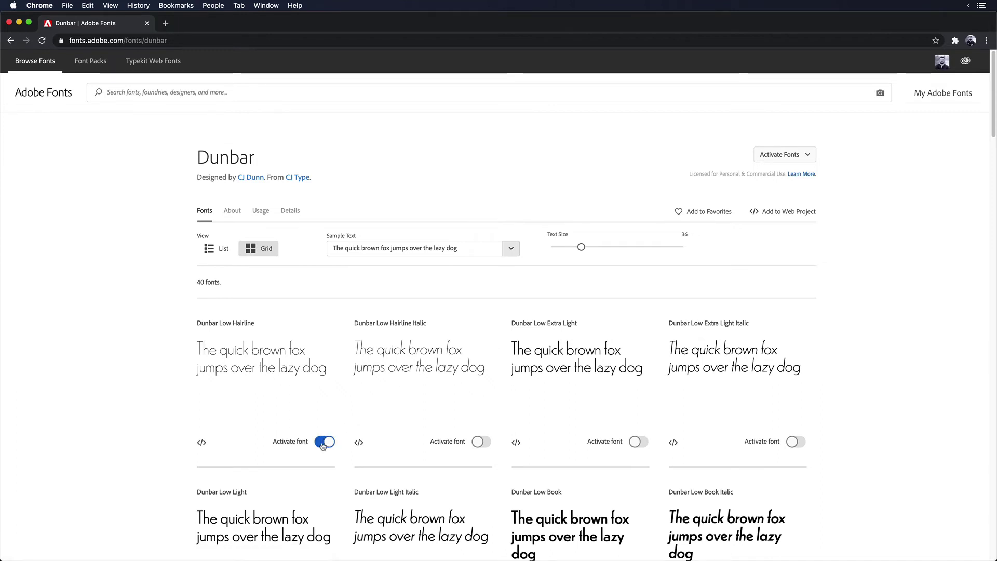
click(777, 158)
click(801, 176)
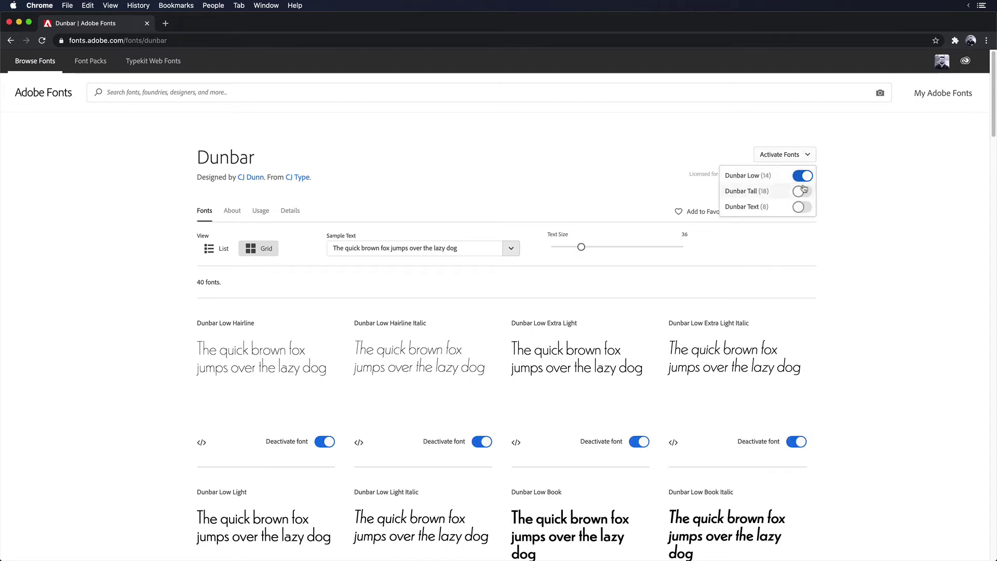
click(802, 207)
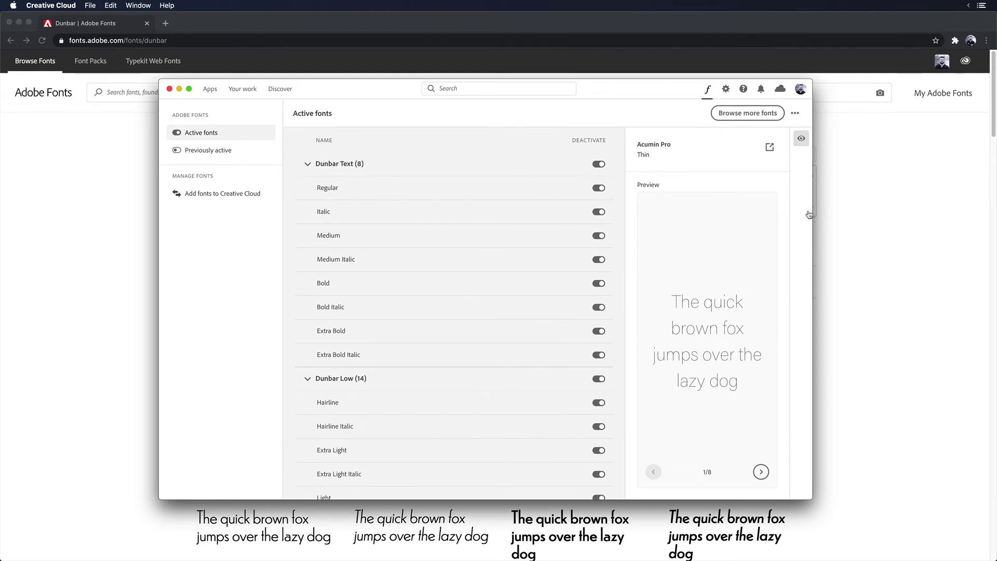
click(207, 151)
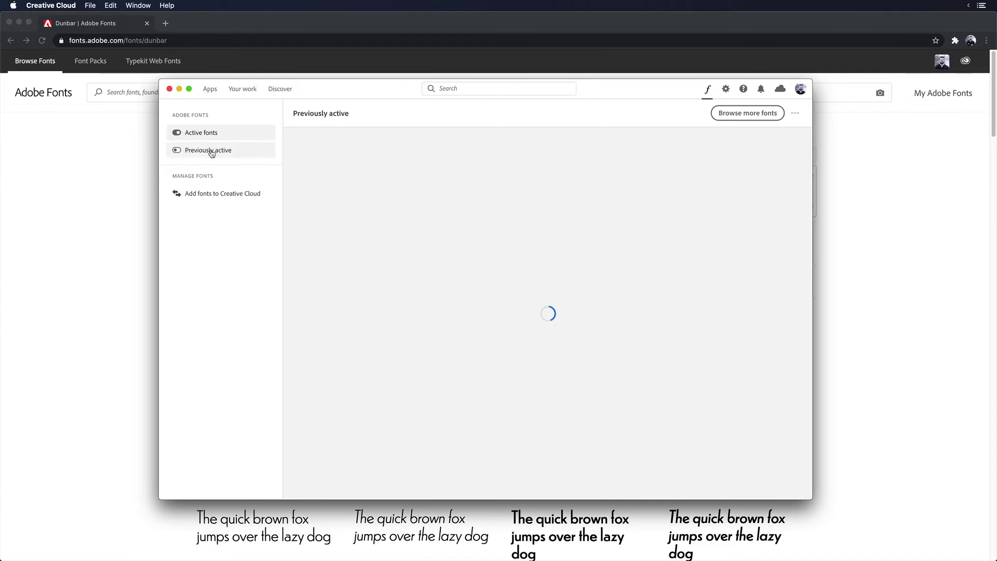
click(597, 163)
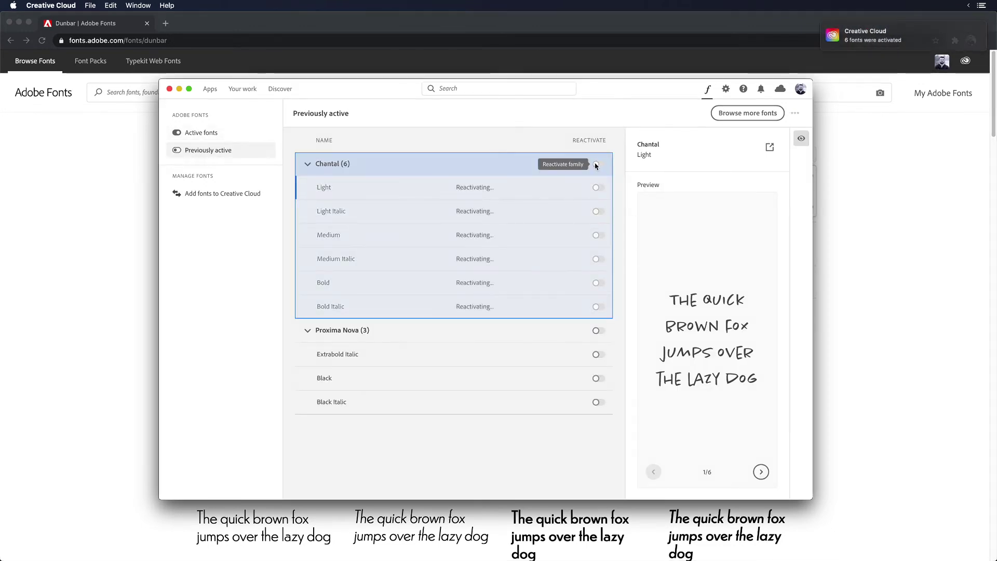
Step: In Adobe XD, apply the Chantal font to the 'Create a New Account' heading
key(super+Tab)
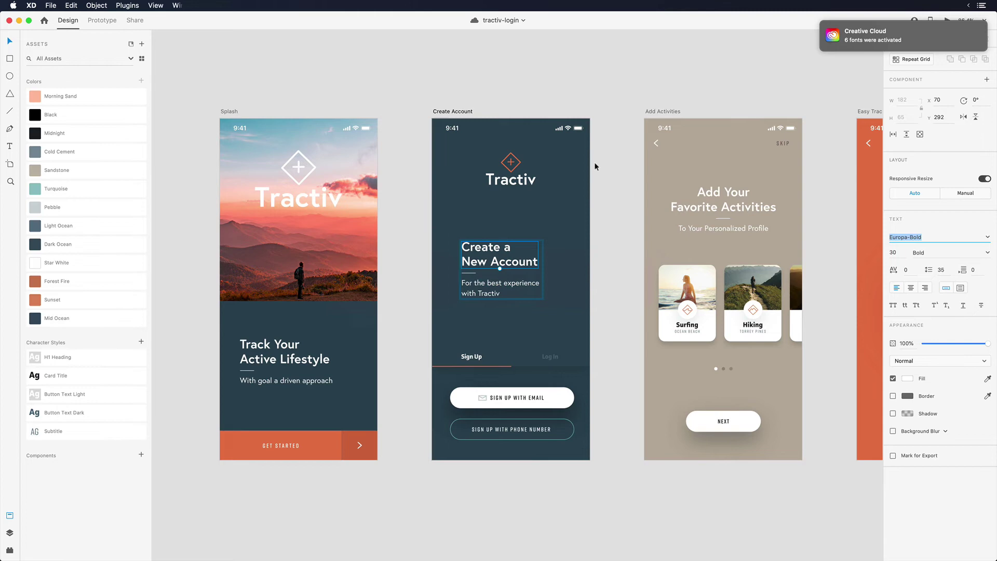
click(595, 163)
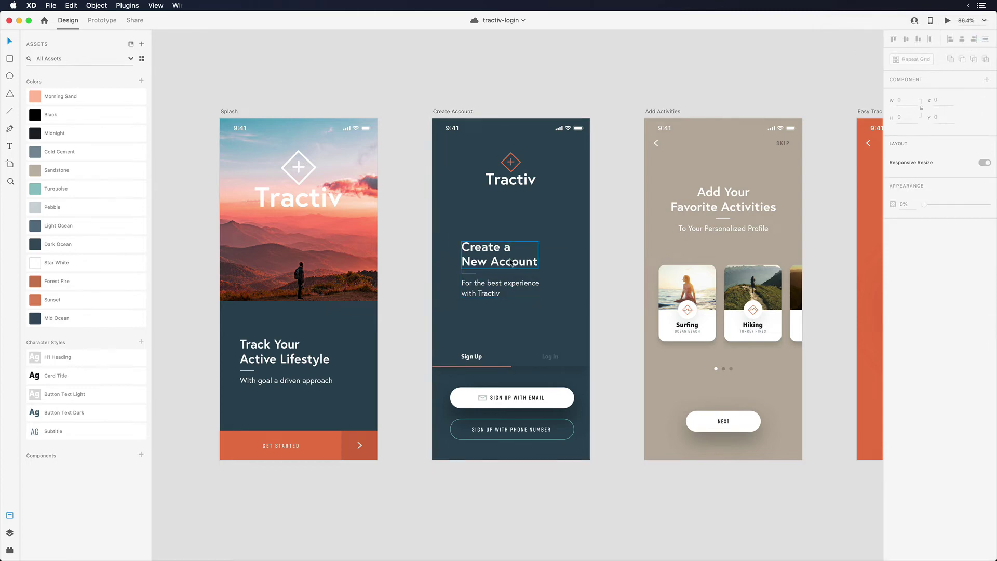
click(511, 263)
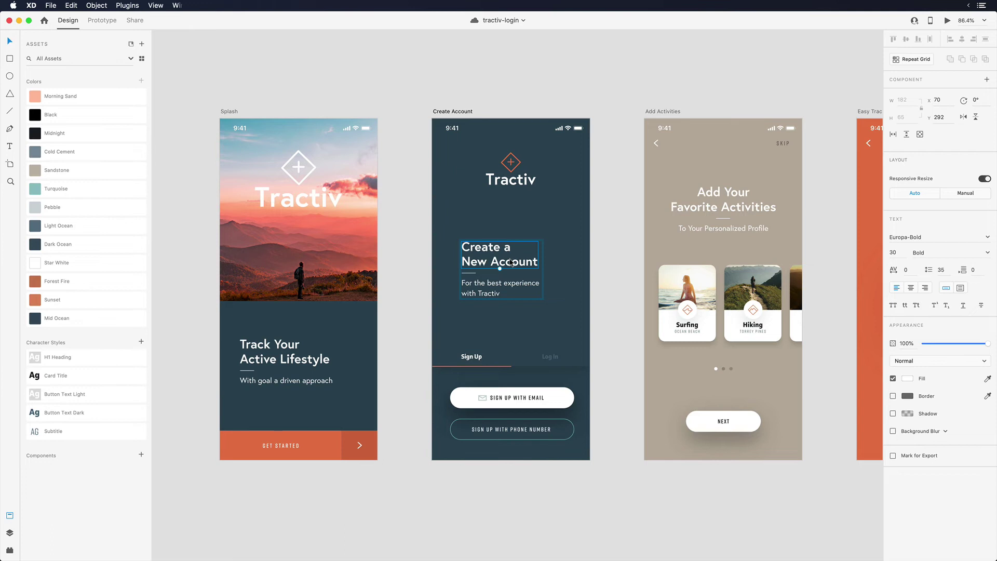
click(931, 240)
click(988, 239)
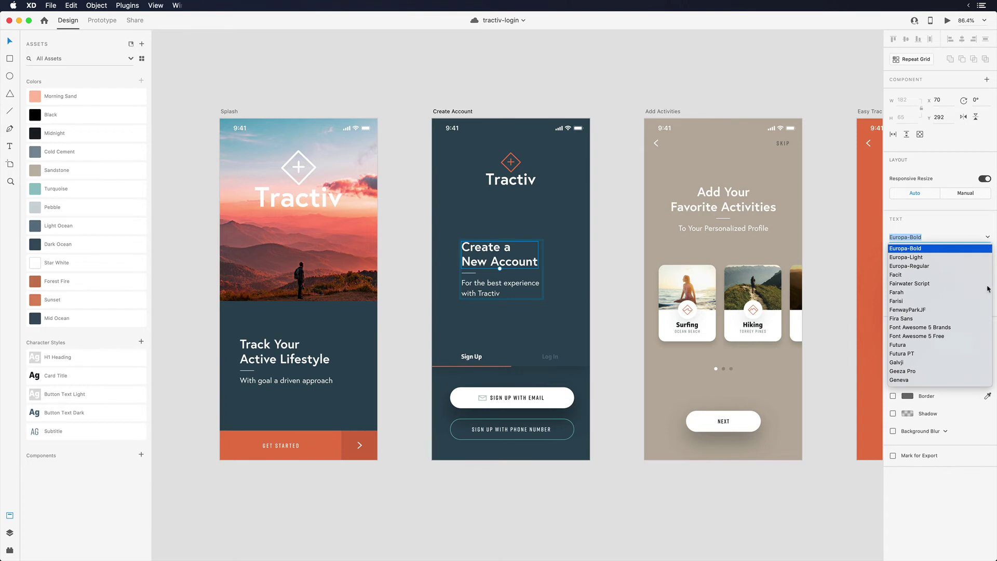
scroll(988, 290, down, 5)
scroll(988, 289, down, 3)
scroll(988, 290, down, 3)
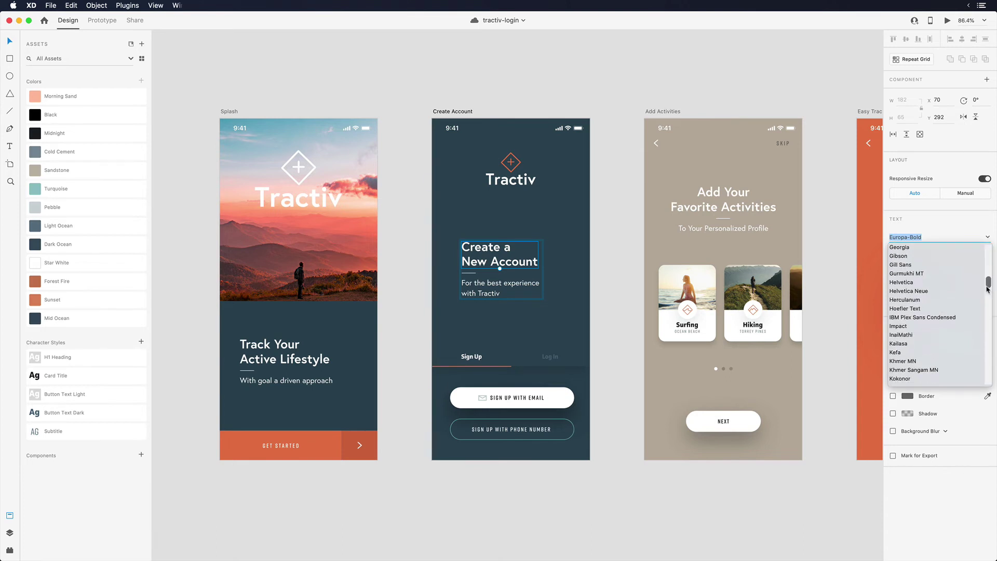
text(Chantal)
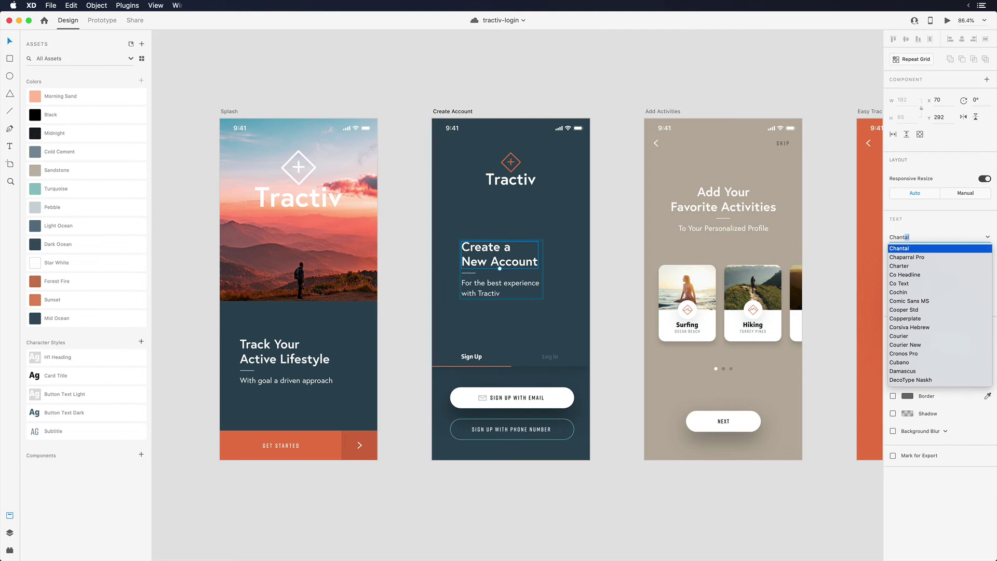
key(Return)
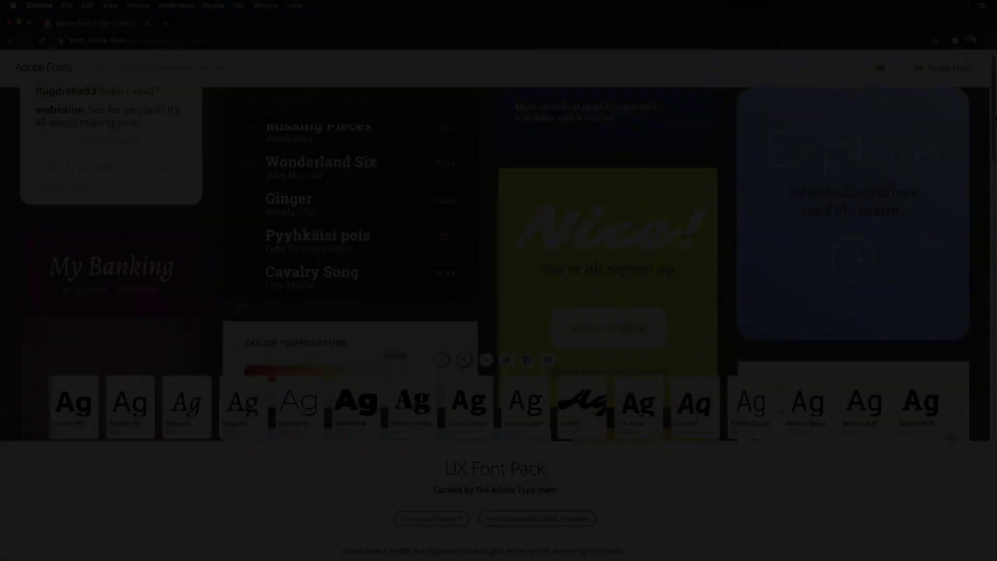
scroll(499, 281, down, 3)
scroll(499, 281, down, 5)
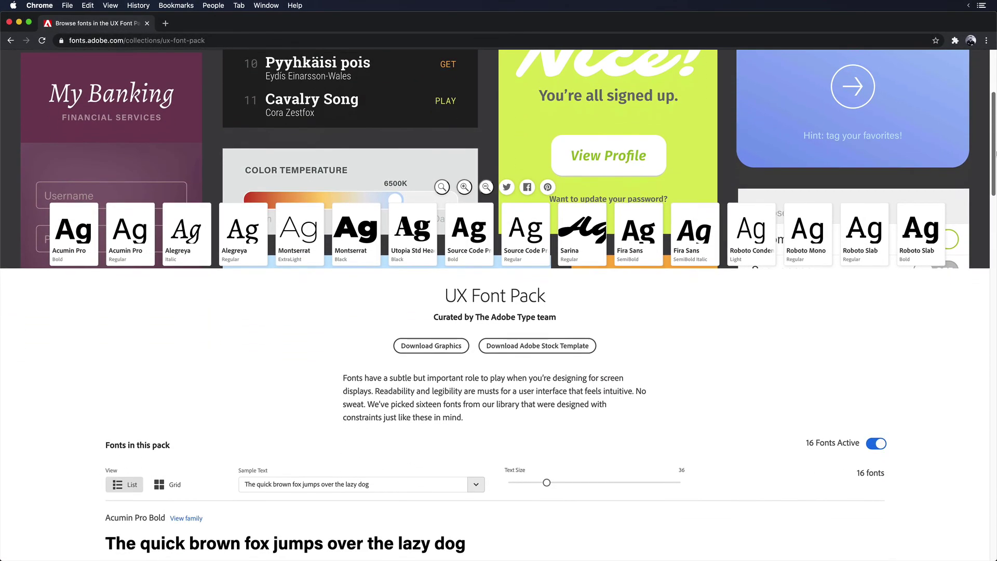
scroll(499, 312, down, 1)
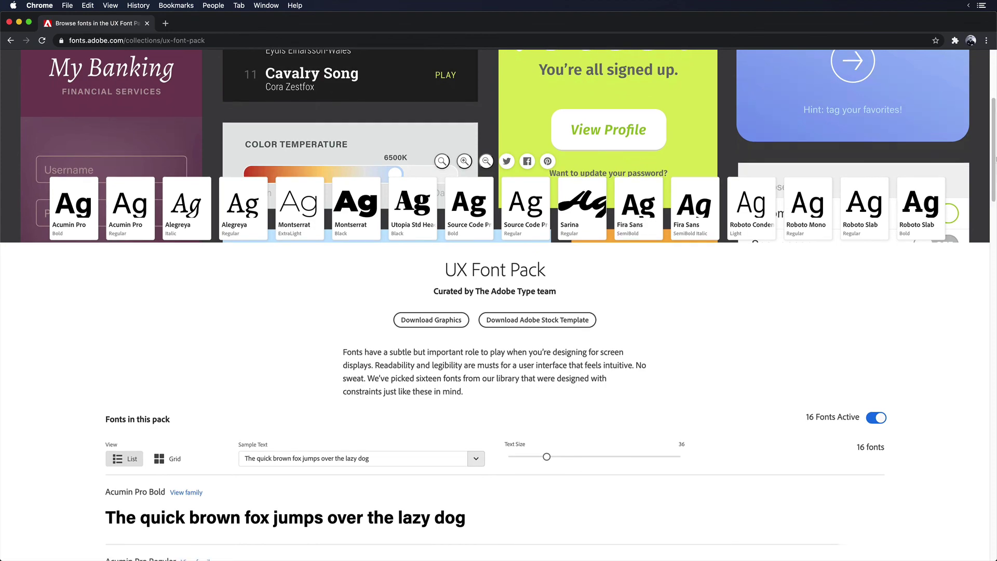